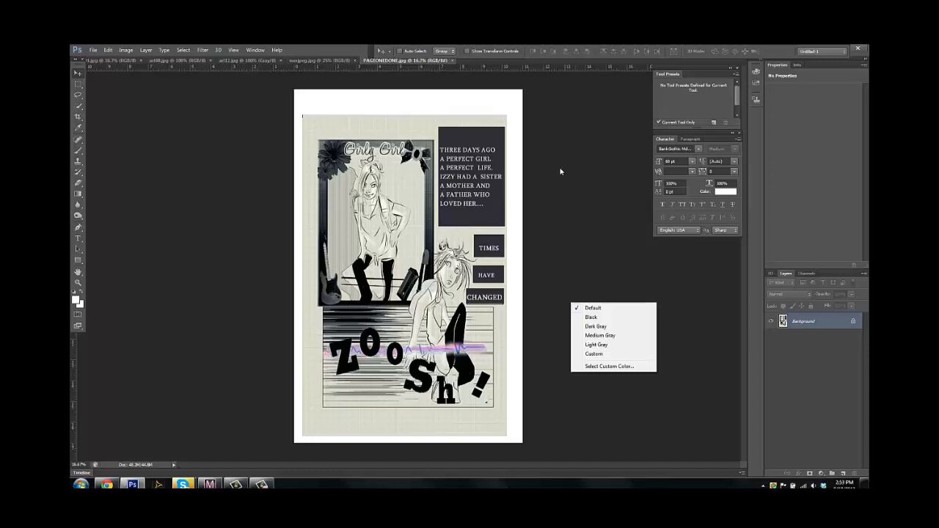
# - Look through the open artwork documents: the mermaid drawing, the 3D character render, the character sheet and the alien painting
pyautogui.click(622, 287)
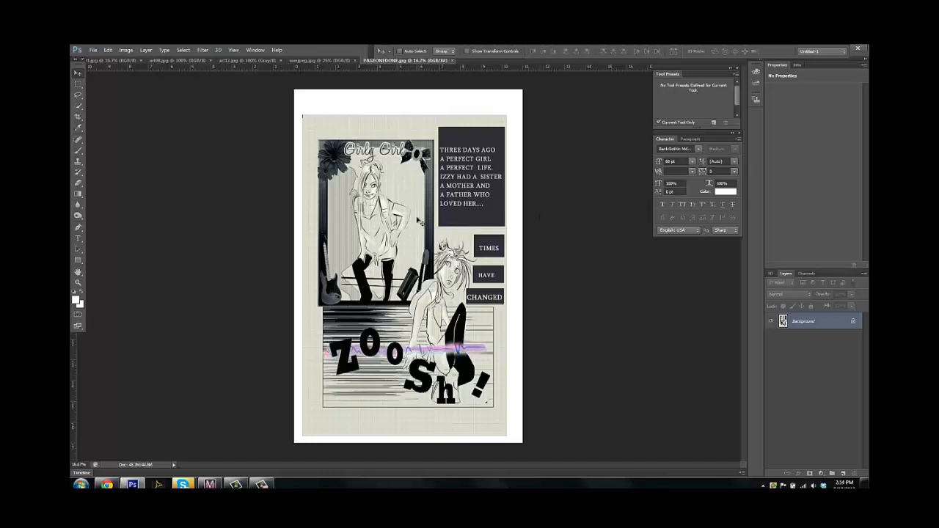
pyautogui.click(327, 62)
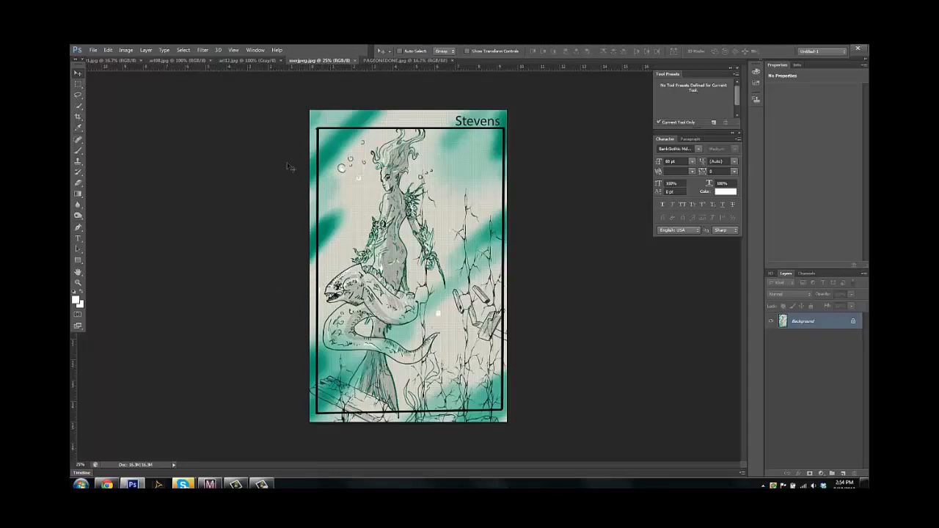
pyautogui.click(244, 61)
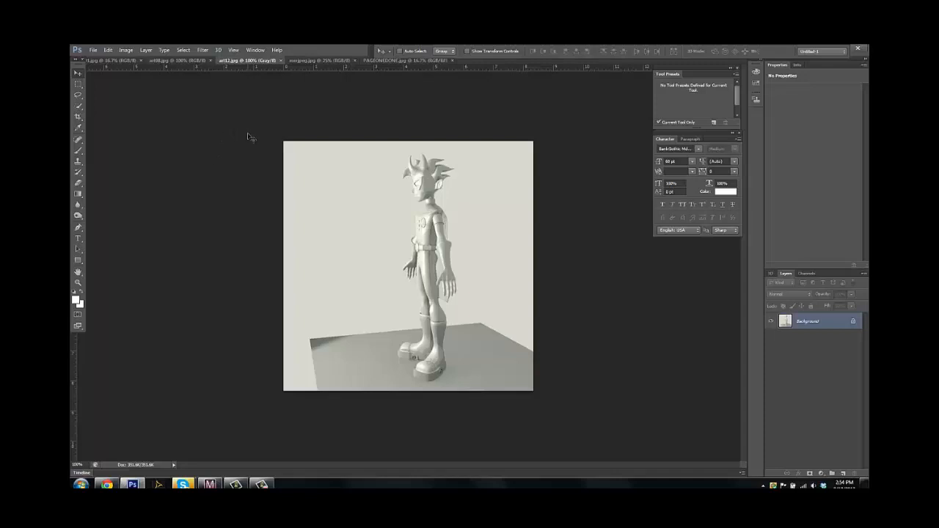
pyautogui.click(190, 61)
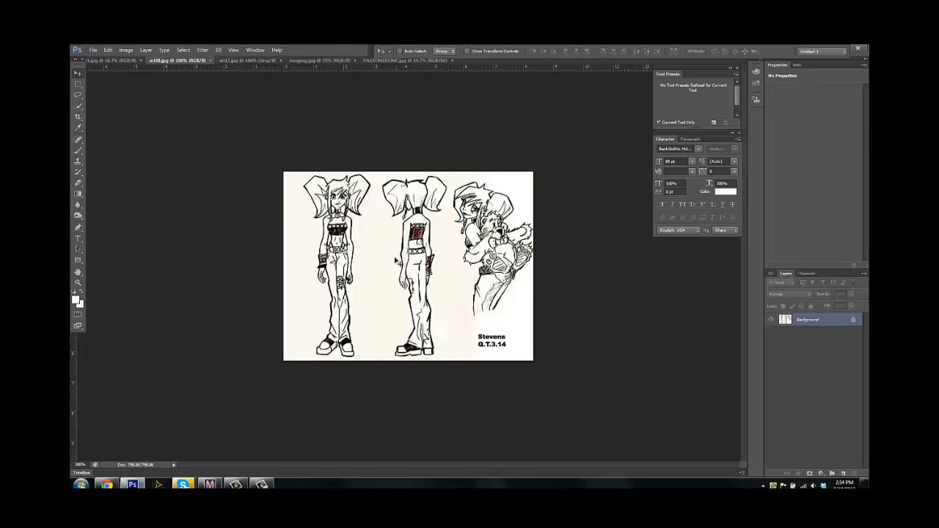
pyautogui.click(115, 61)
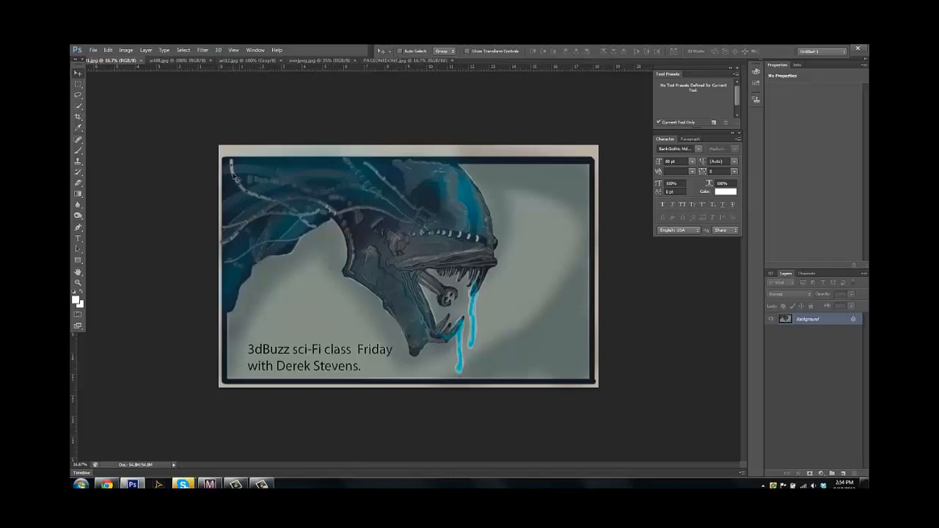
# - Create a new 20 by 20 inch grayscale document with a white background at 300 pixels/inch
pyautogui.click(94, 50)
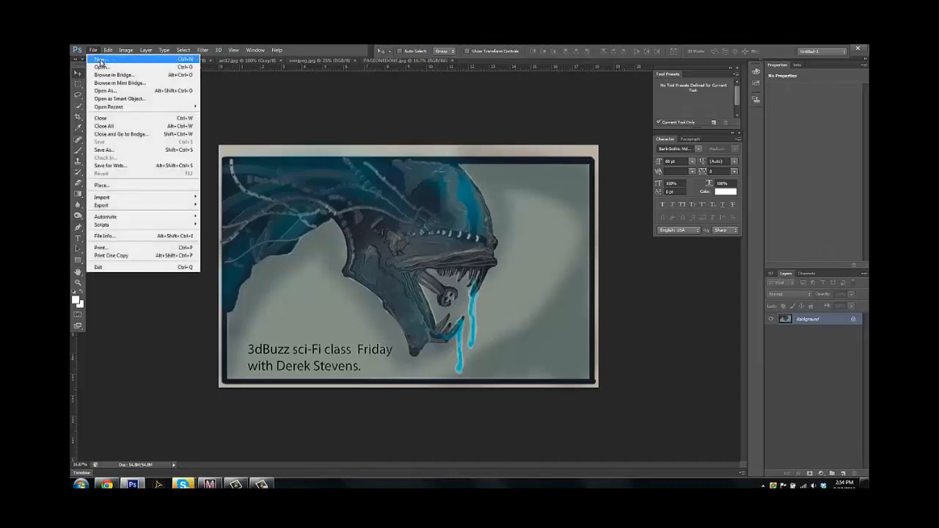
pyautogui.click(214, 119)
pyautogui.hotkey('ctrl', 'n')
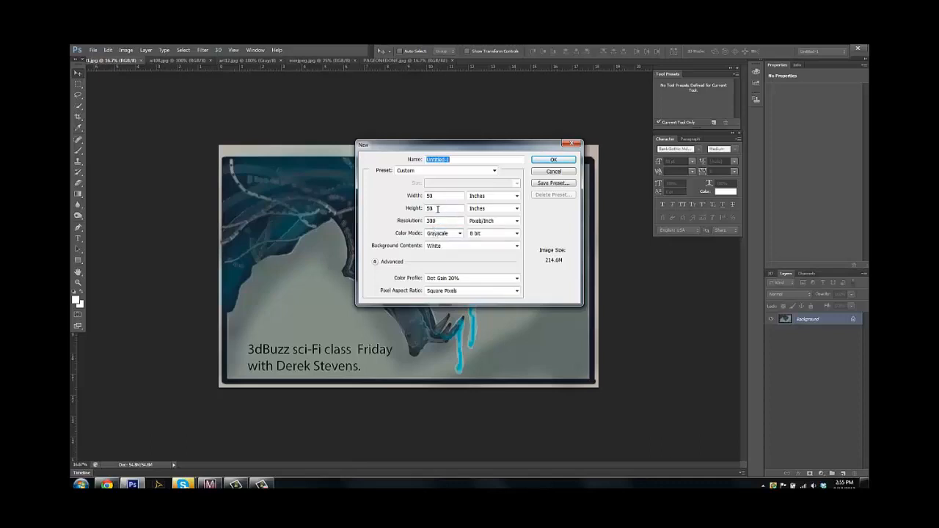
pyautogui.moveTo(439, 208); pyautogui.dragTo(425, 213)
pyautogui.write('2')
pyautogui.click(543, 162)
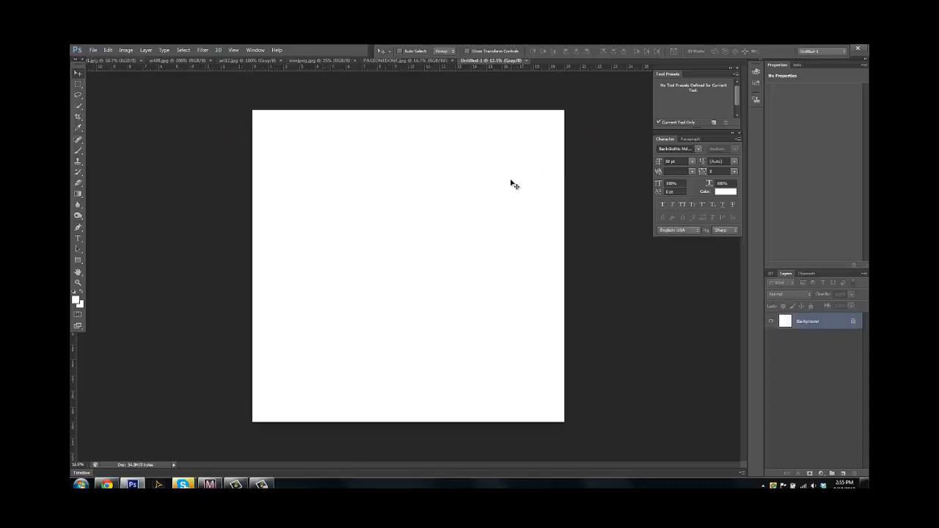
# - Set the foreground color to black (000000)
pyautogui.click(76, 300)
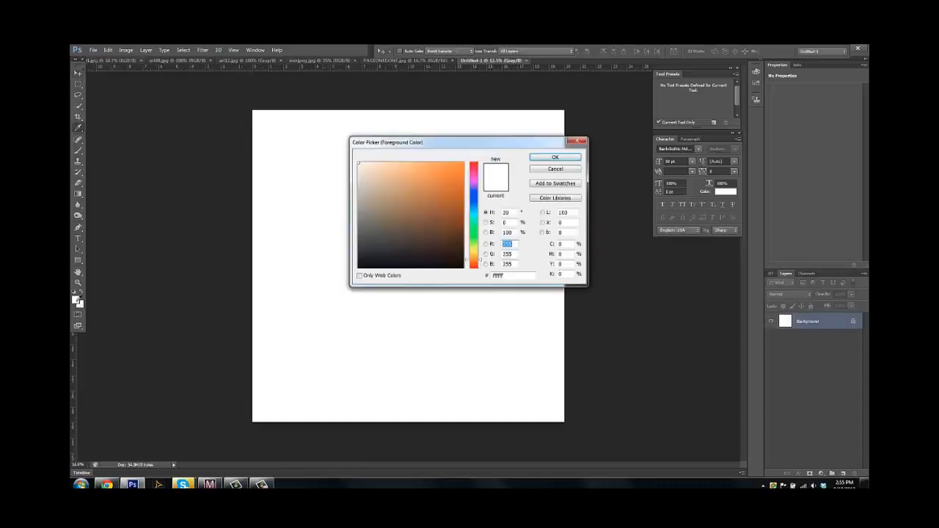
pyautogui.moveTo(367, 260); pyautogui.dragTo(361, 272)
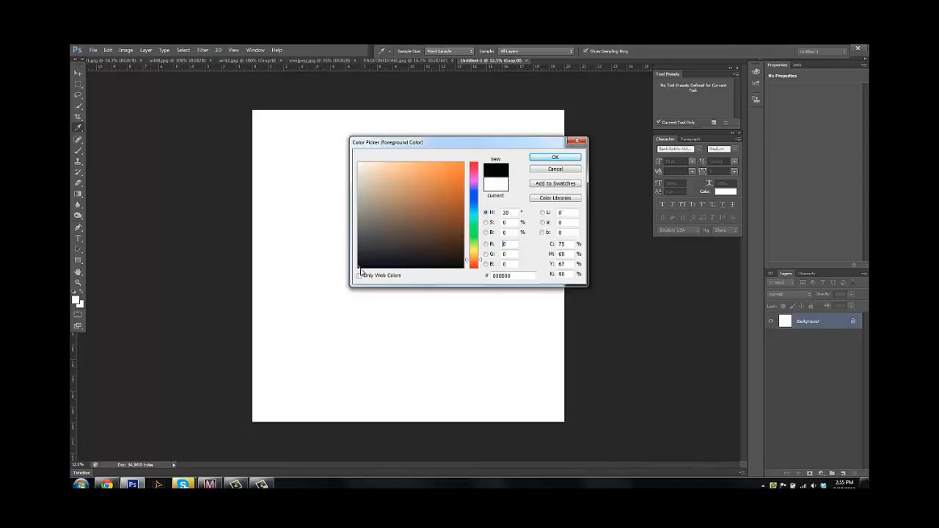
pyautogui.click(540, 160)
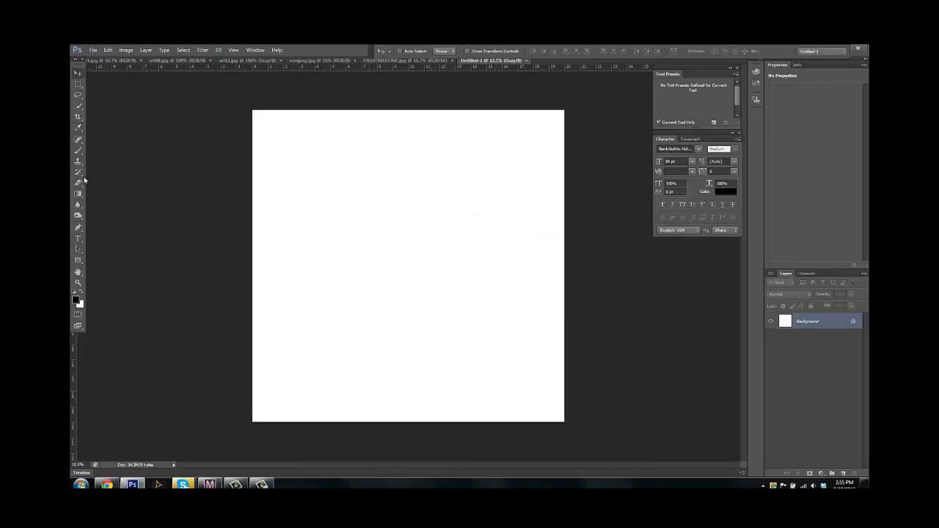
# - Choose the Brush tool with a hard round tip, try a vertical stroke near the canvas's top and undo it
pyautogui.press('b')
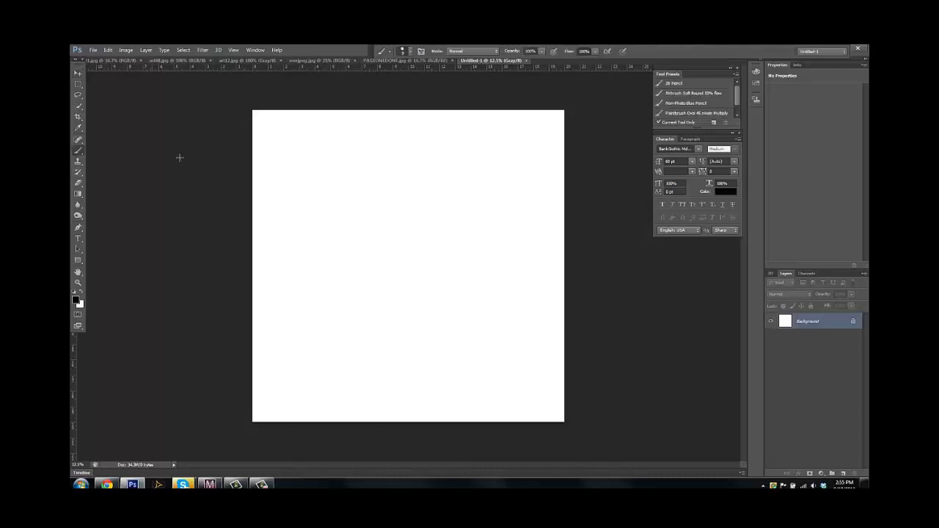
pyautogui.click(410, 52)
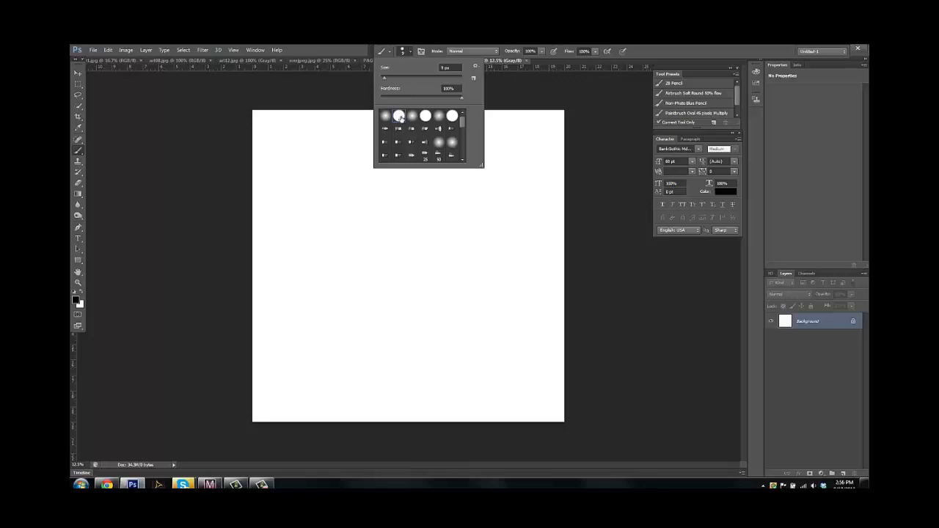
pyautogui.click(410, 53)
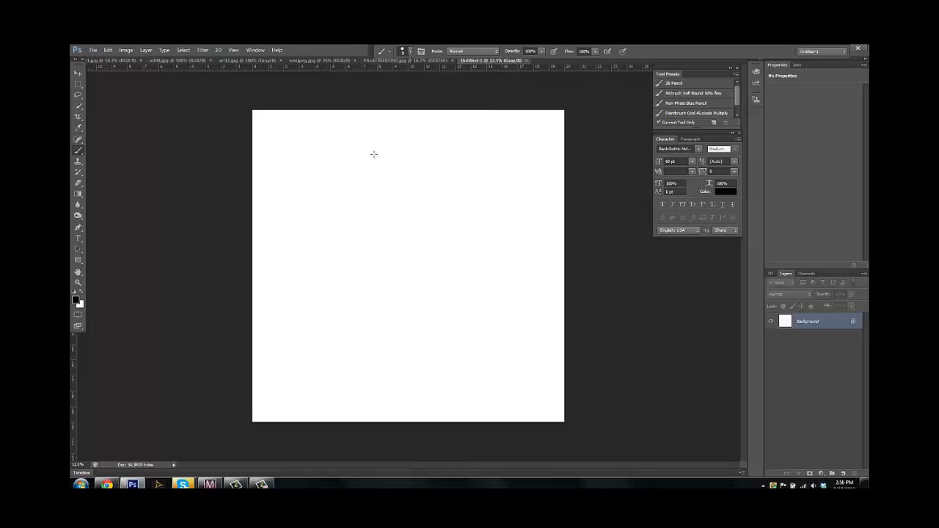
pyautogui.moveTo(378, 137); pyautogui.dragTo(381, 235)
pyautogui.hotkey('ctrl', 'z')
# - Enlarge the hard round brush slightly, try it with an S-shaped stroke on the canvas and undo the stroke
pyautogui.click(410, 51)
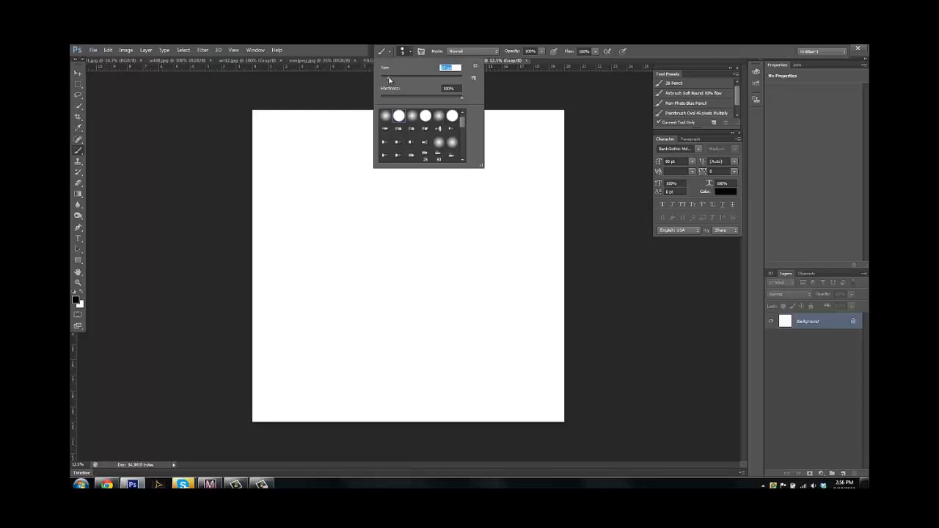
pyautogui.click(389, 78)
pyautogui.moveTo(393, 80); pyautogui.dragTo(387, 80)
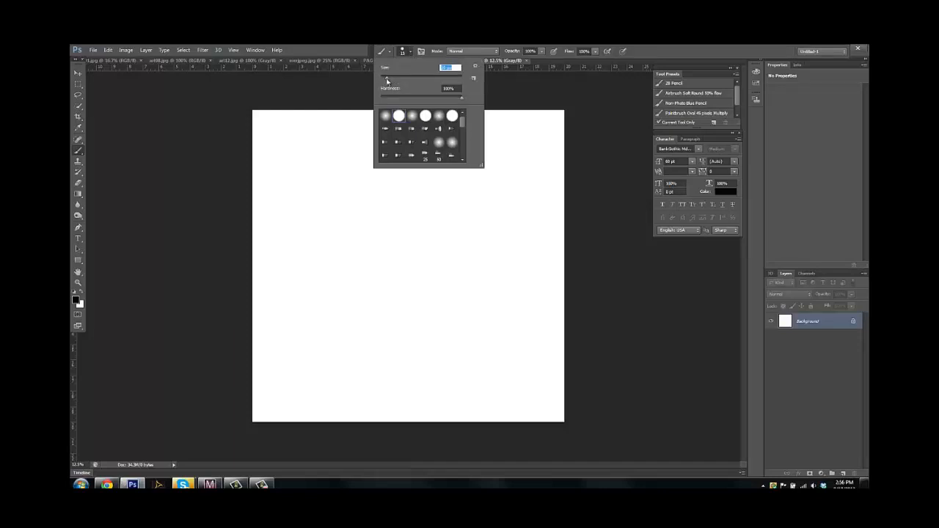
pyautogui.click(350, 86)
pyautogui.click(329, 150)
pyautogui.moveTo(327, 181); pyautogui.dragTo(342, 245)
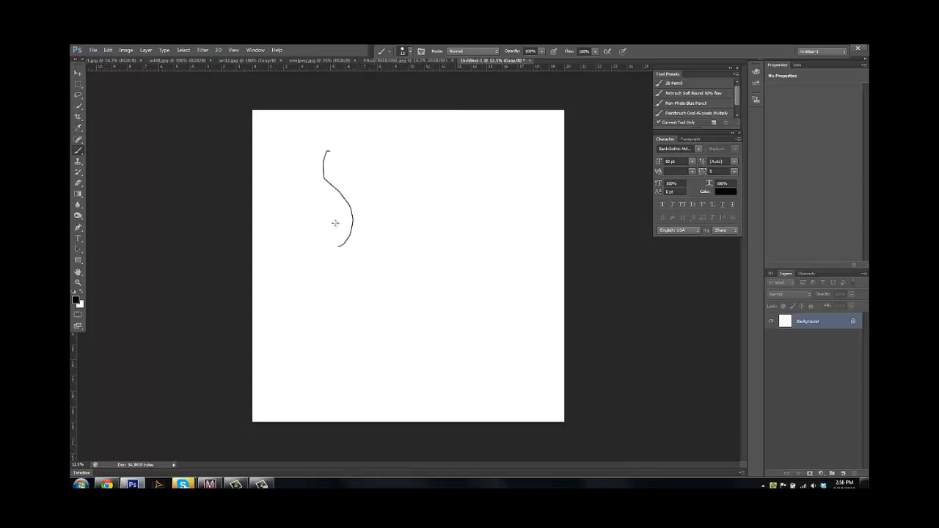
pyautogui.hotkey('ctrl', 'z')
# - Add a new layer above the background and name it BASE
pyautogui.click(831, 475)
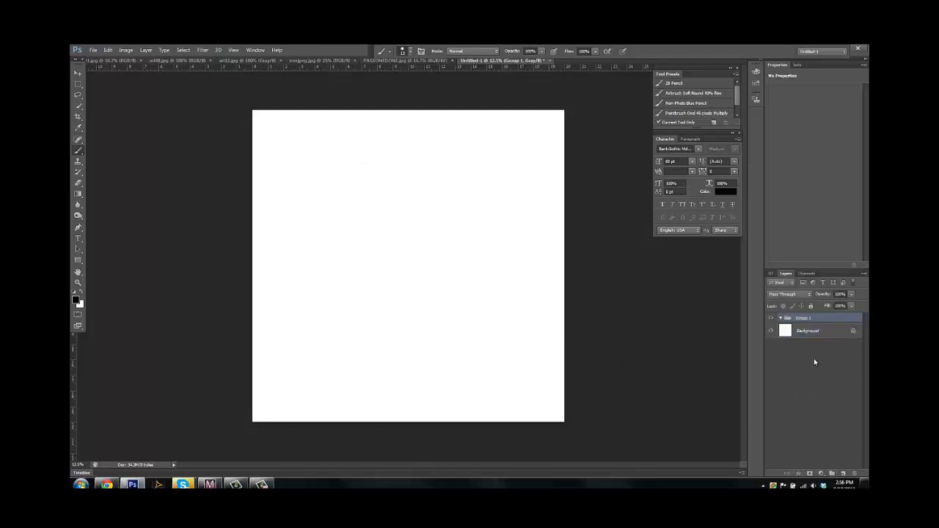
pyautogui.hotkey('ctrl', 'z')
pyautogui.click(843, 473)
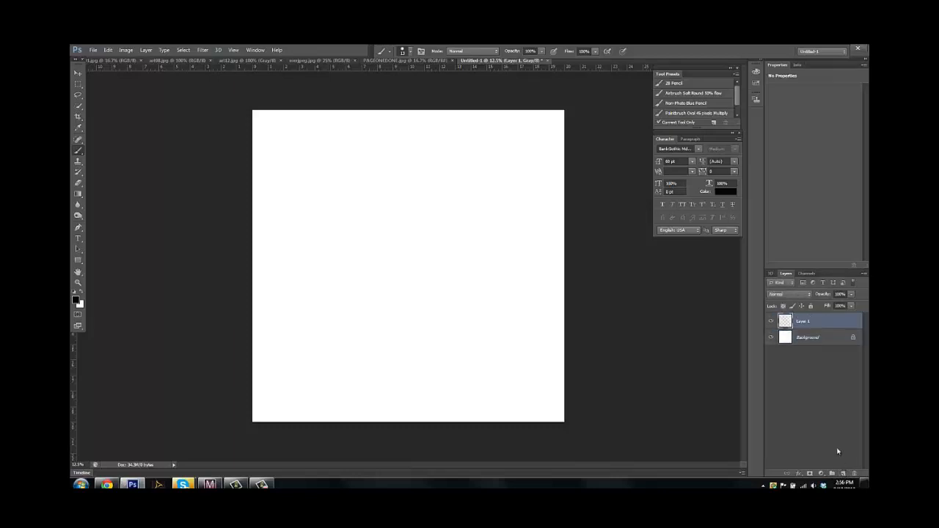
pyautogui.doubleClick(807, 323)
pyautogui.write('BASE')
pyautogui.press('Return')
pyautogui.moveTo(338, 217); pyautogui.dragTo(376, 273)
pyautogui.moveTo(366, 212); pyautogui.dragTo(339, 267)
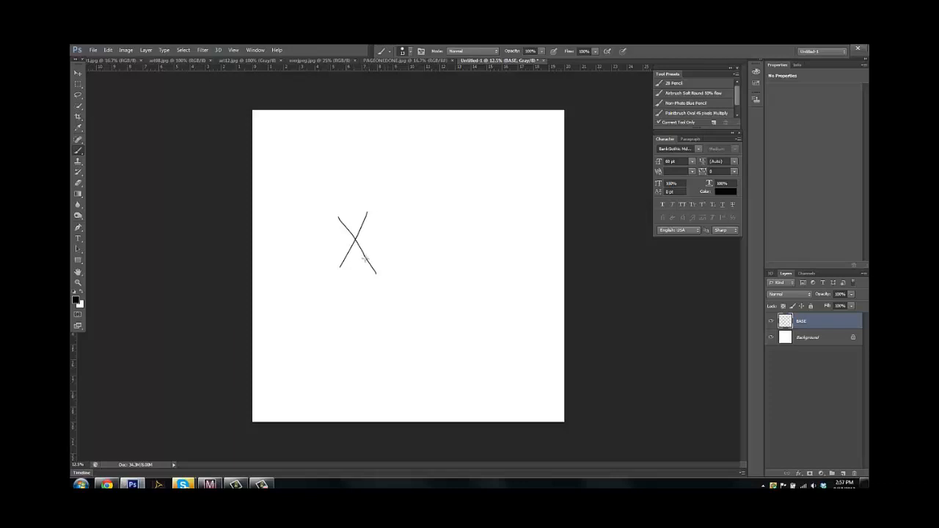
pyautogui.hotkey('ctrl', 'alt', 'z')
pyautogui.hotkey('ctrl', 'alt', 'z')
pyautogui.moveTo(262, 118); pyautogui.dragTo(283, 149)
pyautogui.hotkey('ctrl', 'shift', 'z')
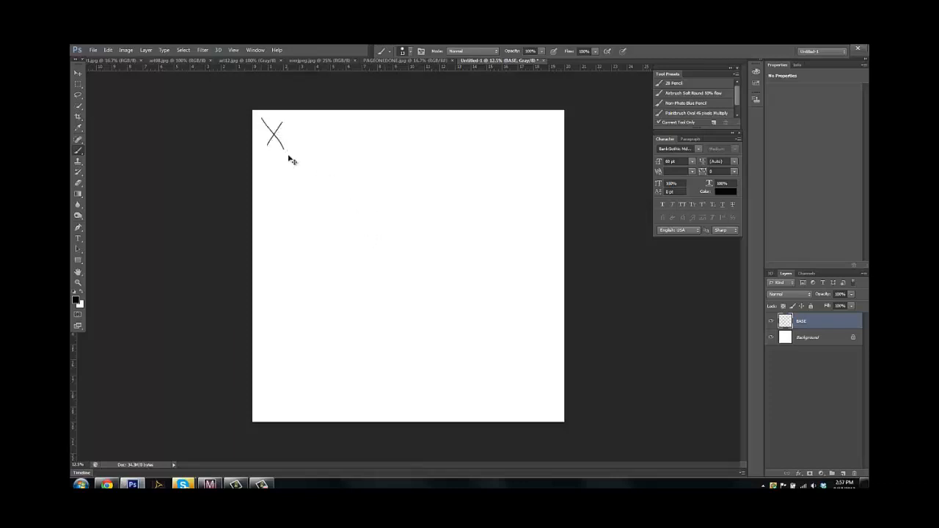
pyautogui.hotkey('ctrl', 'alt', 'z')
pyautogui.hotkey('ctrl', 'alt', 'z')
pyautogui.moveTo(478, 353); pyautogui.dragTo(512, 385)
pyautogui.moveTo(509, 346); pyautogui.dragTo(489, 384)
pyautogui.hotkey('ctrl', 'alt', 'z')
pyautogui.hotkey('ctrl', 'alt', 'z')
pyautogui.moveTo(316, 229); pyautogui.dragTo(330, 296)
pyautogui.hotkey('ctrl', 'alt', 'z')
# - Paint the cartoon face's outer muzzle outline on the BASE layer, with a round cheek, nose bump, wide upper bill and lower jaw
pyautogui.moveTo(376, 253)
pyautogui.mouseDown()
pyautogui.moveTo(362, 252)
pyautogui.moveTo(356, 277)
pyautogui.moveTo(377, 284)
pyautogui.mouseUp()
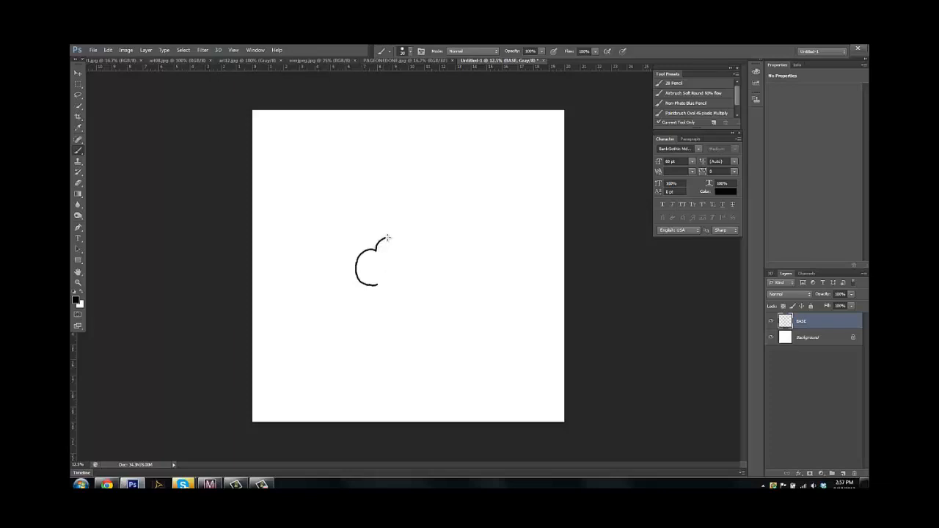
pyautogui.moveTo(402, 241); pyautogui.dragTo(403, 250)
pyautogui.moveTo(402, 249)
pyautogui.mouseDown()
pyautogui.moveTo(435, 237)
pyautogui.moveTo(442, 255)
pyautogui.moveTo(425, 270)
pyautogui.mouseUp()
pyautogui.moveTo(379, 285)
pyautogui.mouseDown()
pyautogui.moveTo(408, 304)
pyautogui.moveTo(424, 292)
pyautogui.moveTo(429, 265)
pyautogui.moveTo(427, 278)
pyautogui.moveTo(381, 291)
pyautogui.moveTo(415, 301)
pyautogui.moveTo(423, 271)
pyautogui.mouseUp()
pyautogui.hotkey('ctrl', 'z')
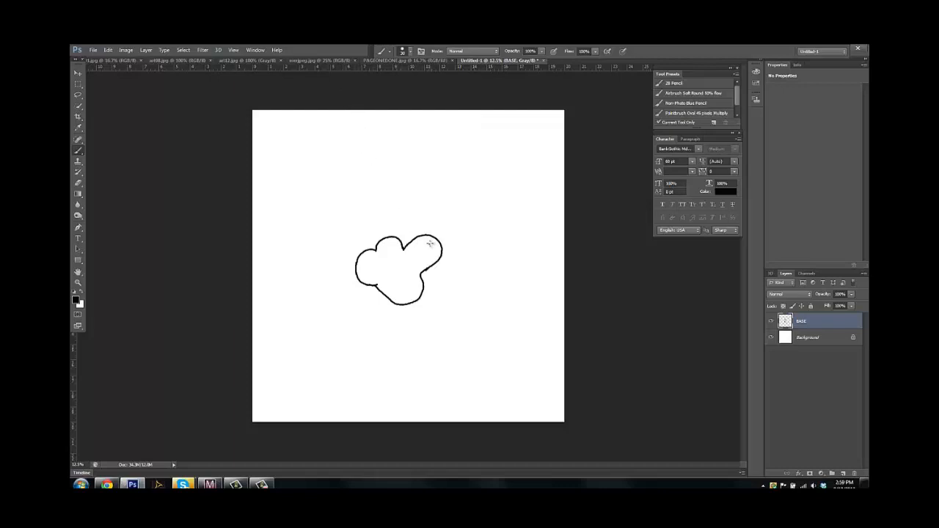
# - Paint the wide smile line from the bill to the cheek, a crease at its corner and the inner curve of the lower jaw
pyautogui.click(430, 243)
pyautogui.moveTo(430, 245)
pyautogui.mouseDown()
pyautogui.moveTo(377, 273)
pyautogui.moveTo(369, 253)
pyautogui.mouseUp()
pyautogui.moveTo(368, 255); pyautogui.dragTo(384, 267)
pyautogui.moveTo(409, 249); pyautogui.dragTo(445, 265)
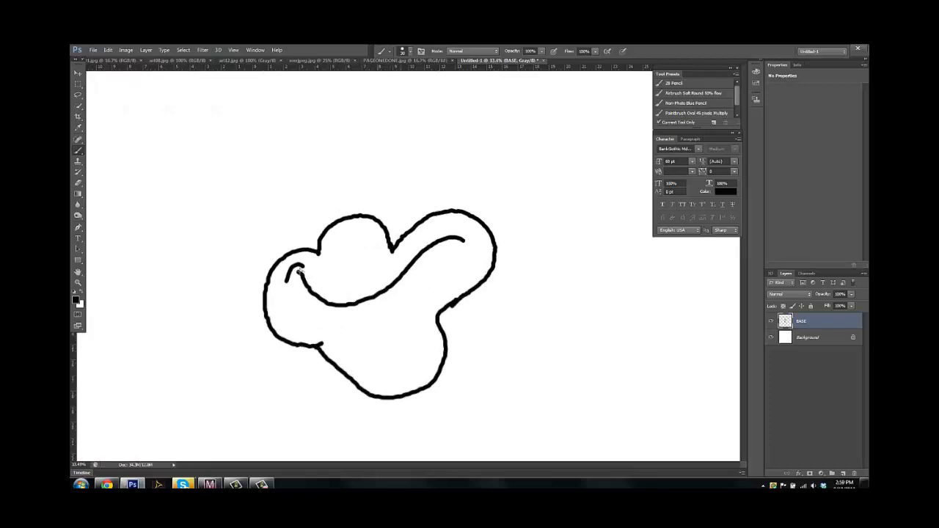
pyautogui.moveTo(297, 273)
pyautogui.mouseDown()
pyautogui.moveTo(346, 347)
pyautogui.moveTo(380, 374)
pyautogui.moveTo(417, 371)
pyautogui.moveTo(414, 325)
pyautogui.mouseUp()
pyautogui.moveTo(507, 296); pyautogui.dragTo(478, 302)
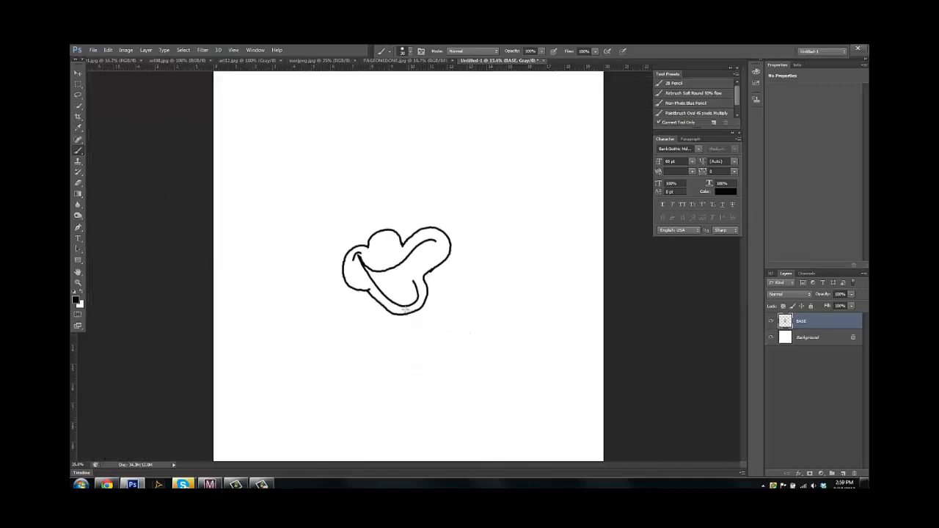
pyautogui.moveTo(369, 279)
pyautogui.mouseDown()
pyautogui.moveTo(400, 313)
pyautogui.moveTo(424, 289)
pyautogui.mouseUp()
pyautogui.hotkey('ctrl', 'z')
# - Paint a small arched detail with a short inner stroke in the notch between the nose bump and the bill
pyautogui.click(412, 219)
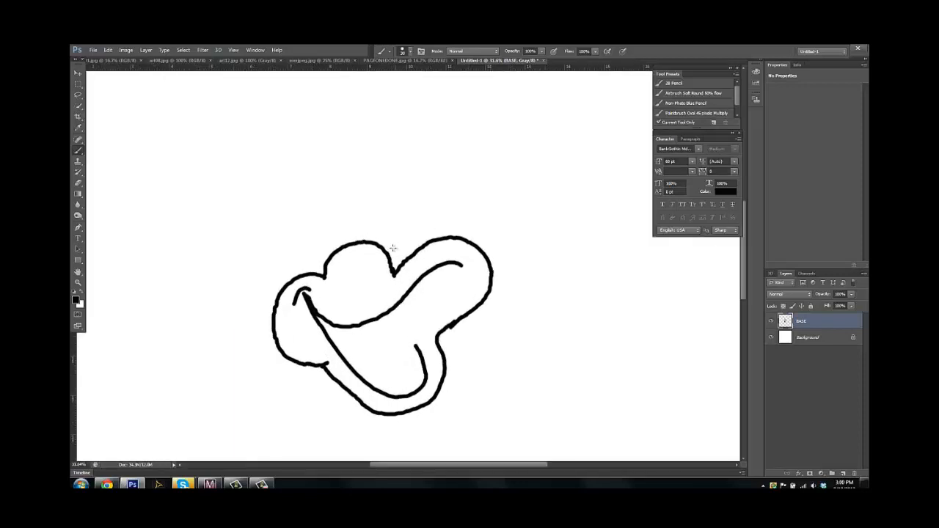
pyautogui.moveTo(387, 250); pyautogui.dragTo(411, 254)
pyautogui.moveTo(394, 276)
pyautogui.mouseDown()
pyautogui.moveTo(396, 256)
pyautogui.moveTo(405, 259)
pyautogui.mouseUp()
pyautogui.moveTo(456, 286); pyautogui.dragTo(423, 287)
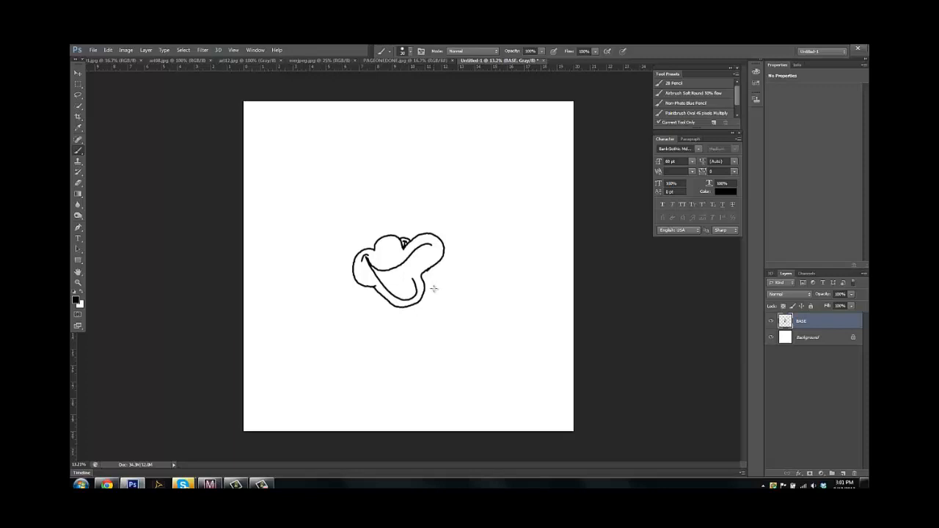
# - Paint a small oval inside the open mouth and a short curved mark on the nose bump
pyautogui.moveTo(443, 287); pyautogui.dragTo(456, 294)
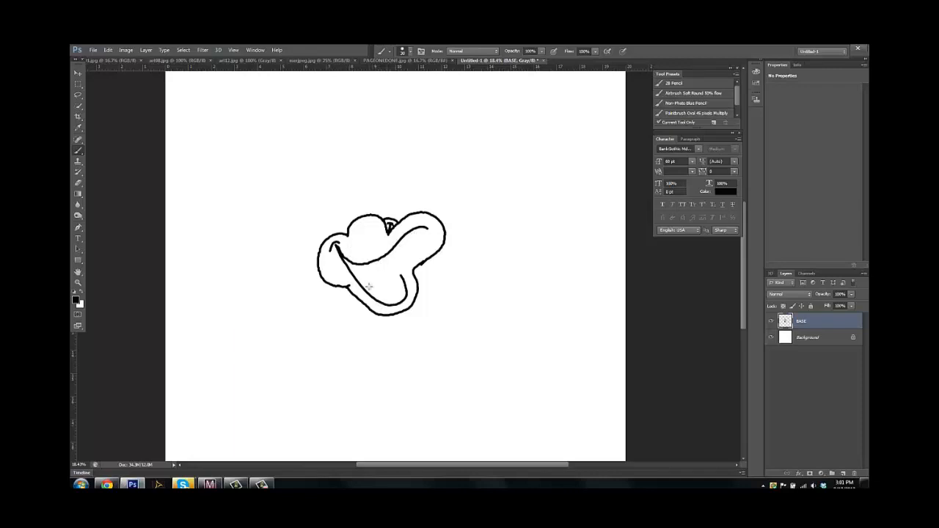
pyautogui.moveTo(373, 274)
pyautogui.mouseDown()
pyautogui.moveTo(382, 291)
pyautogui.moveTo(389, 277)
pyautogui.moveTo(377, 270)
pyautogui.moveTo(372, 280)
pyautogui.mouseUp()
pyautogui.moveTo(361, 234); pyautogui.dragTo(371, 235)
# - Paint two tall, narrow eyes rising above the nose bump, each with a rounded pupil outline in its lower half
pyautogui.moveTo(431, 202)
pyautogui.mouseDown()
pyautogui.moveTo(427, 226)
pyautogui.moveTo(383, 262)
pyautogui.mouseUp()
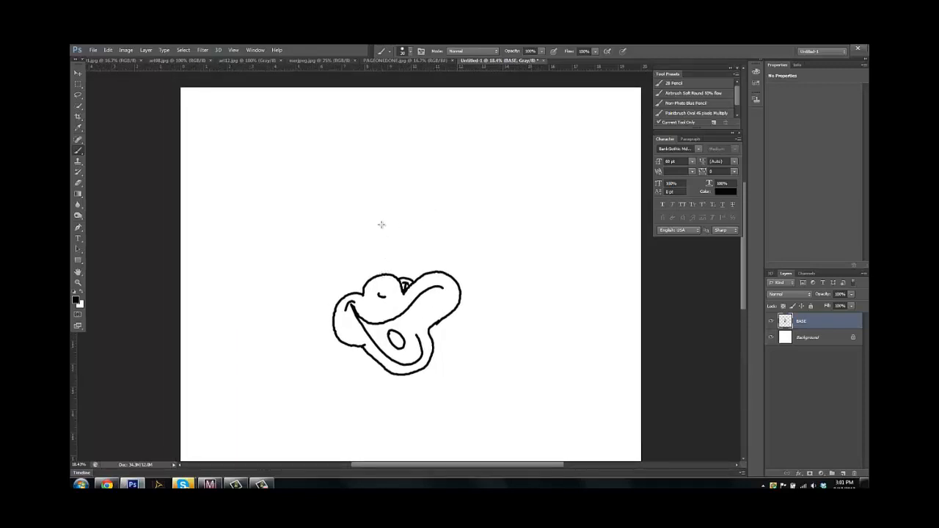
pyautogui.moveTo(381, 222); pyautogui.dragTo(381, 277)
pyautogui.moveTo(381, 222); pyautogui.dragTo(398, 280)
pyautogui.moveTo(372, 223); pyautogui.dragTo(375, 279)
pyautogui.moveTo(373, 223)
pyautogui.mouseDown()
pyautogui.moveTo(357, 246)
pyautogui.moveTo(356, 294)
pyautogui.mouseUp()
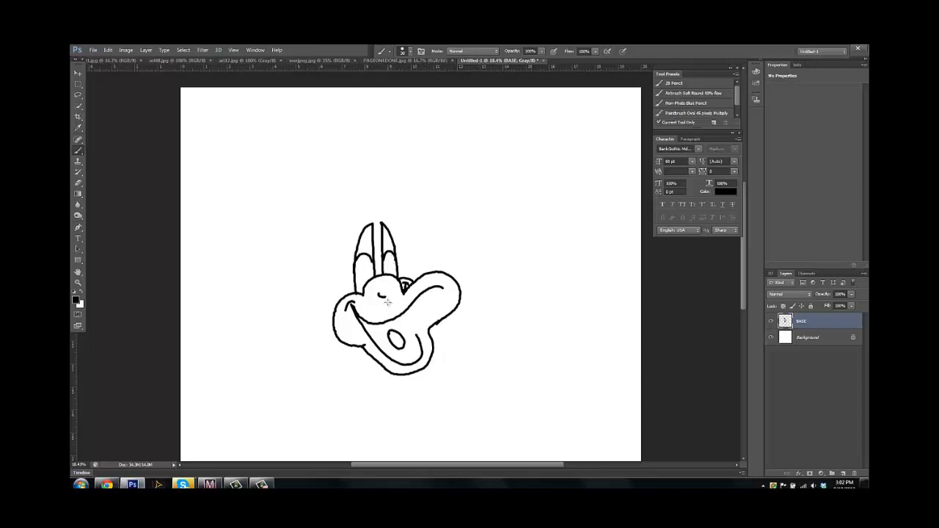
# - Fill the pupils of both eyes with solid black using a larger brush
pyautogui.press('p')
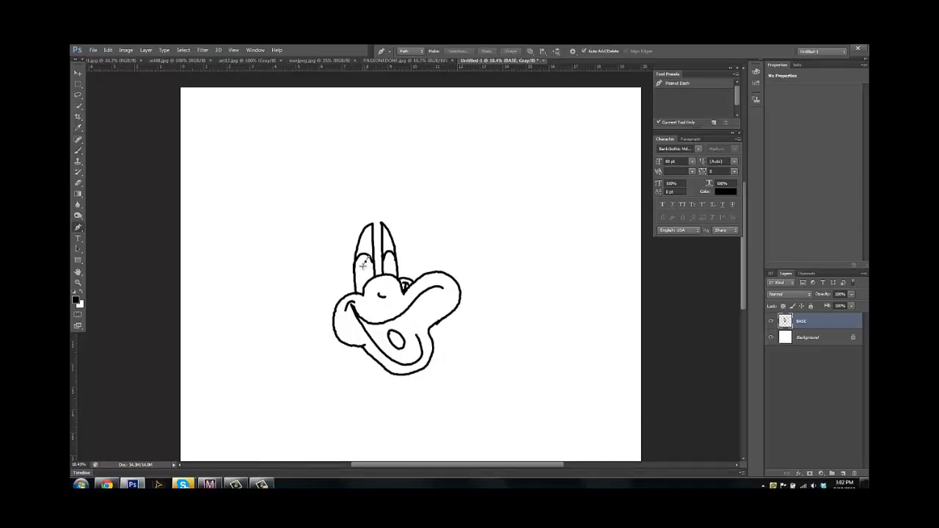
pyautogui.press('b')
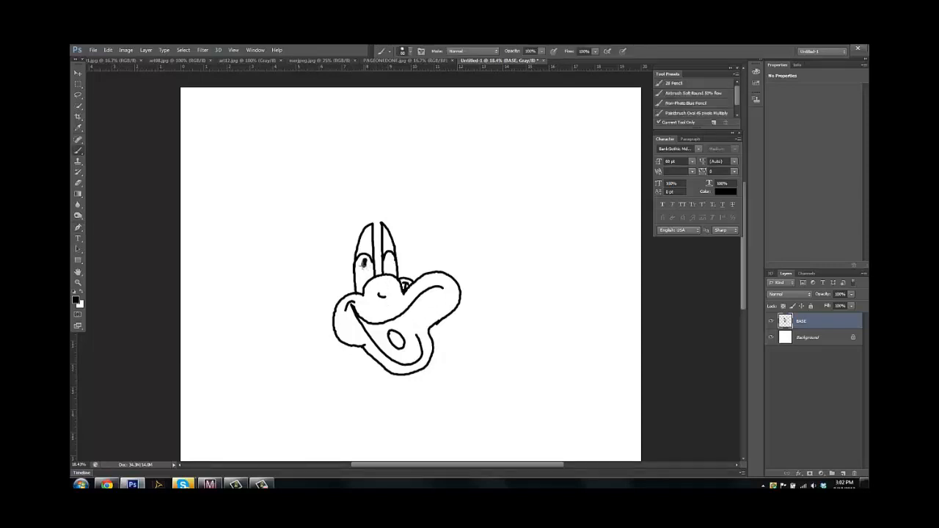
pyautogui.moveTo(358, 272); pyautogui.dragTo(361, 283)
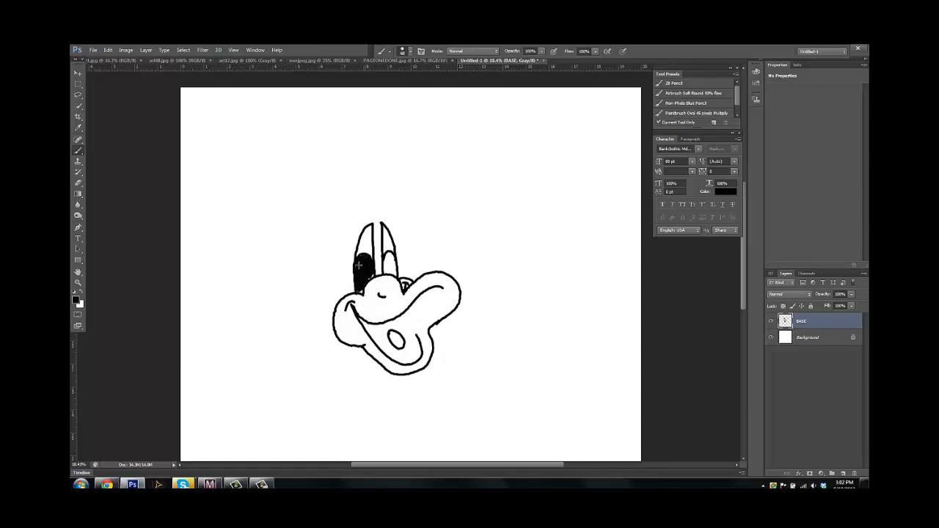
pyautogui.moveTo(359, 266)
pyautogui.mouseDown()
pyautogui.moveTo(360, 293)
pyautogui.moveTo(371, 277)
pyautogui.moveTo(359, 284)
pyautogui.moveTo(357, 262)
pyautogui.moveTo(384, 273)
pyautogui.moveTo(390, 254)
pyautogui.moveTo(392, 272)
pyautogui.moveTo(386, 261)
pyautogui.moveTo(365, 284)
pyautogui.mouseUp()
pyautogui.moveTo(363, 283); pyautogui.dragTo(359, 294)
# - With a smaller brush, paint the back of the head curving up into a spiky tuft over the forehead, plus two neck lines below the cheek
pyautogui.moveTo(492, 156); pyautogui.dragTo(529, 264)
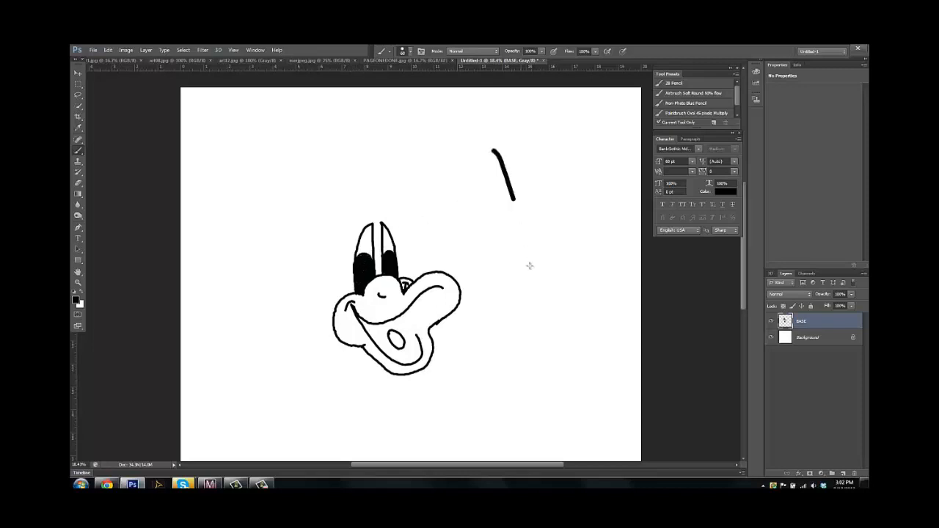
pyautogui.hotkey('ctrl', 'z')
pyautogui.press('[')
pyautogui.press('[')
pyautogui.press('[')
pyautogui.press('[')
pyautogui.press('[')
pyautogui.press('[')
pyautogui.moveTo(336, 305)
pyautogui.mouseDown()
pyautogui.moveTo(333, 256)
pyautogui.moveTo(340, 225)
pyautogui.moveTo(358, 208)
pyautogui.mouseUp()
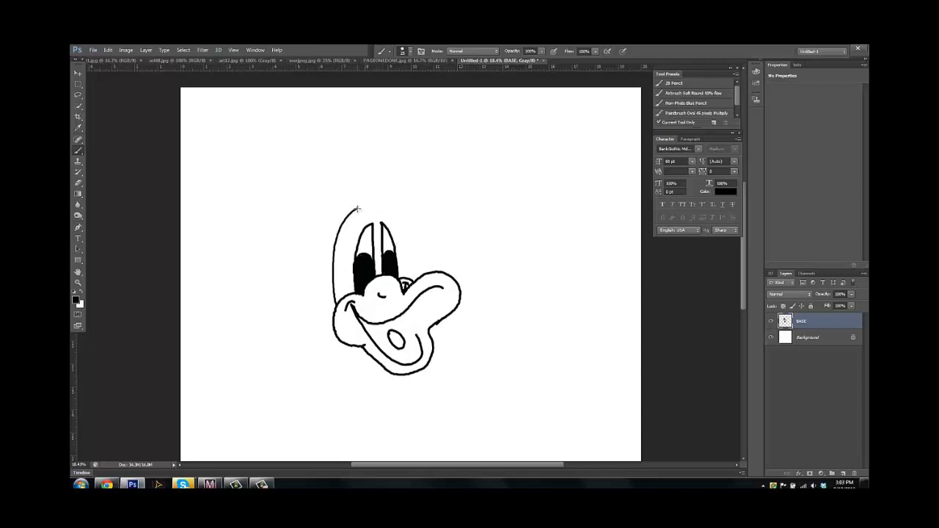
pyautogui.moveTo(356, 210)
pyautogui.mouseDown()
pyautogui.moveTo(415, 195)
pyautogui.moveTo(420, 228)
pyautogui.moveTo(401, 211)
pyautogui.mouseUp()
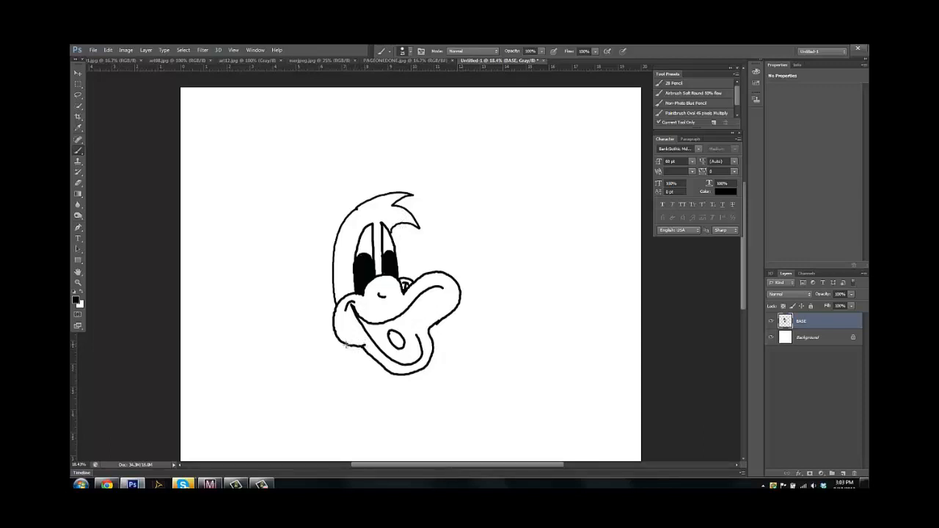
pyautogui.moveTo(344, 344); pyautogui.dragTo(355, 403)
pyautogui.moveTo(373, 367); pyautogui.dragTo(381, 401)
# - Erase a small round highlight in each black pupil using an enlarged eraser
pyautogui.press('e')
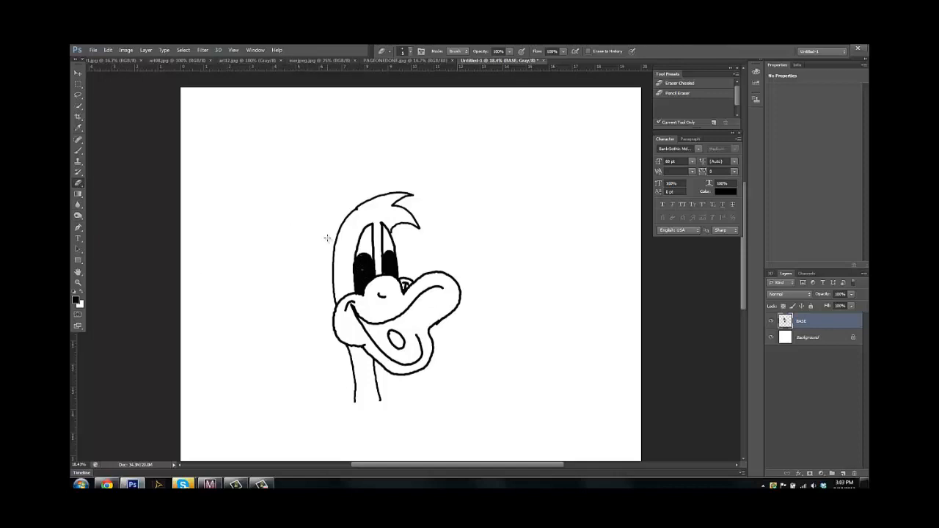
pyautogui.press(']')
pyautogui.press(']')
pyautogui.press(']')
pyautogui.press(']')
pyautogui.press(']')
pyautogui.press(']')
pyautogui.click(363, 268)
pyautogui.click(389, 263)
pyautogui.click(364, 267)
# - Resize the image to a height of 10 inches with proportions constrained, and dismiss the Windows color scheme prompt
pyautogui.click(125, 50)
pyautogui.click(143, 110)
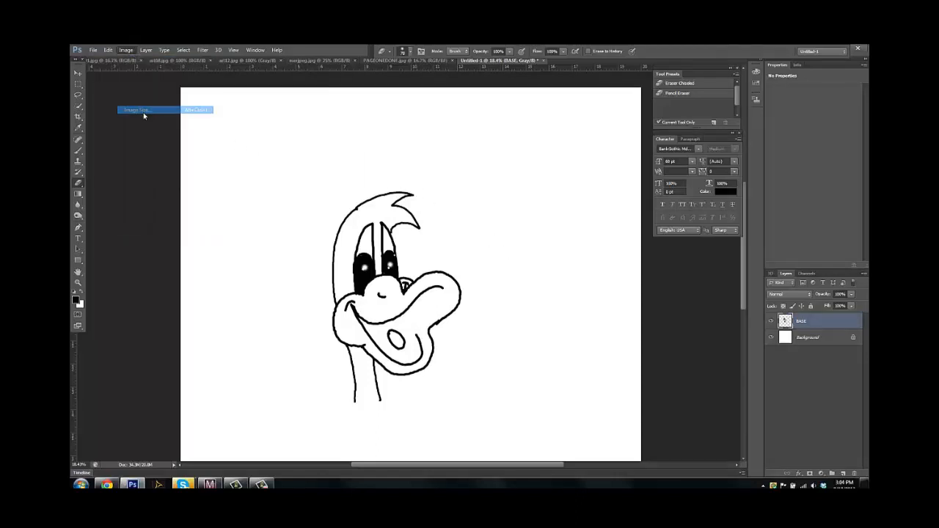
pyautogui.moveTo(428, 221); pyautogui.dragTo(415, 222)
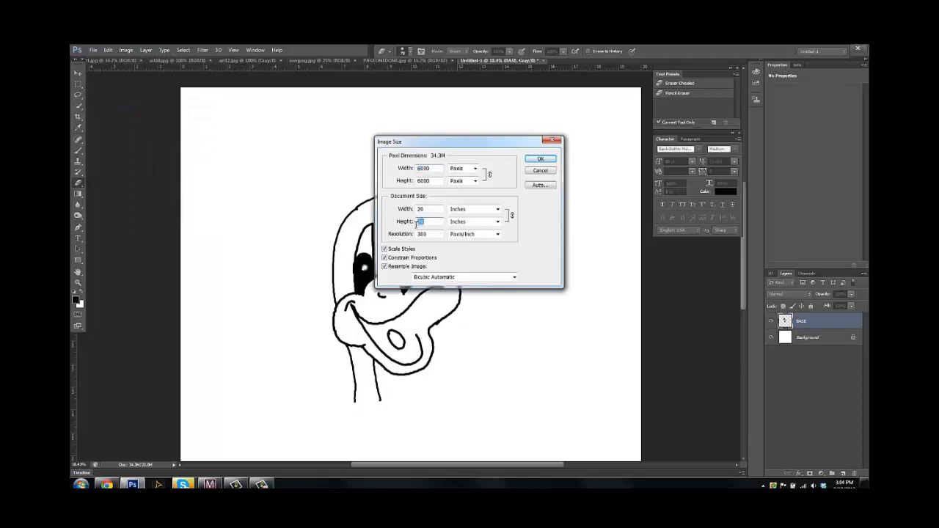
pyautogui.write('10')
pyautogui.click(540, 159)
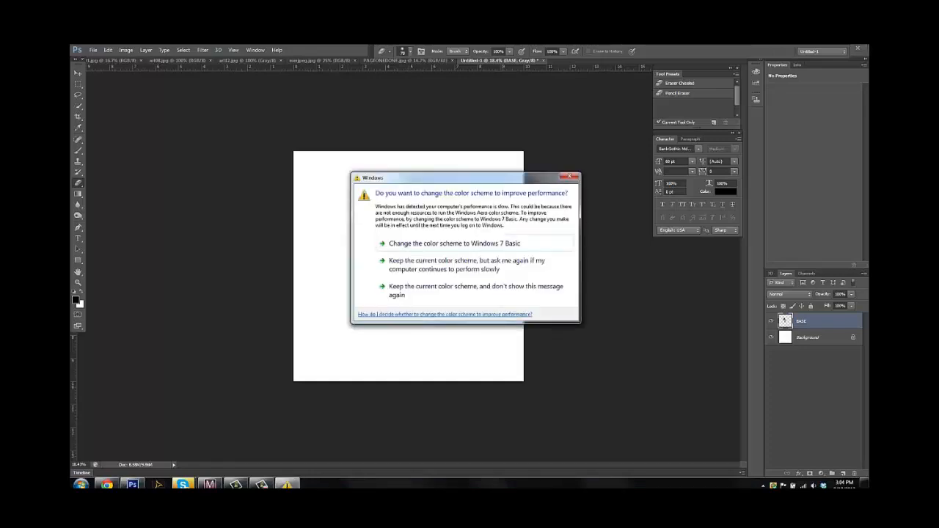
pyautogui.click(569, 178)
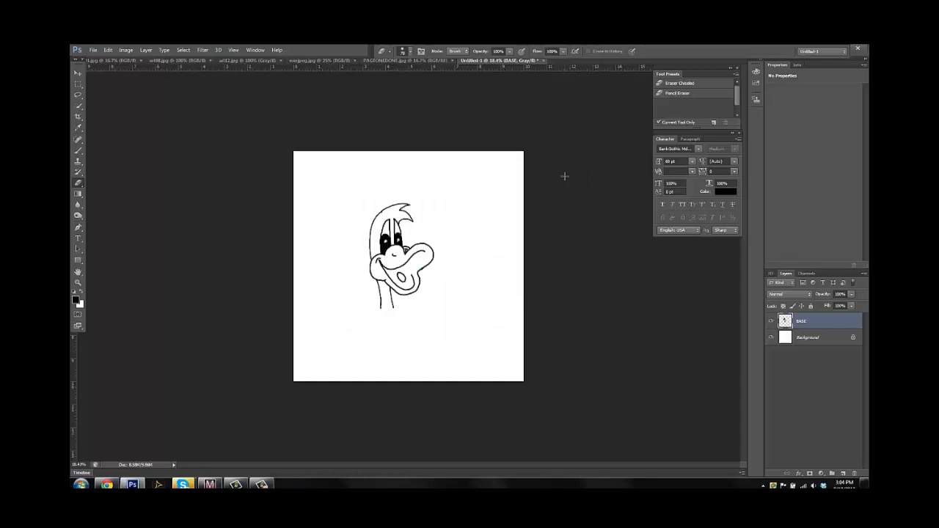